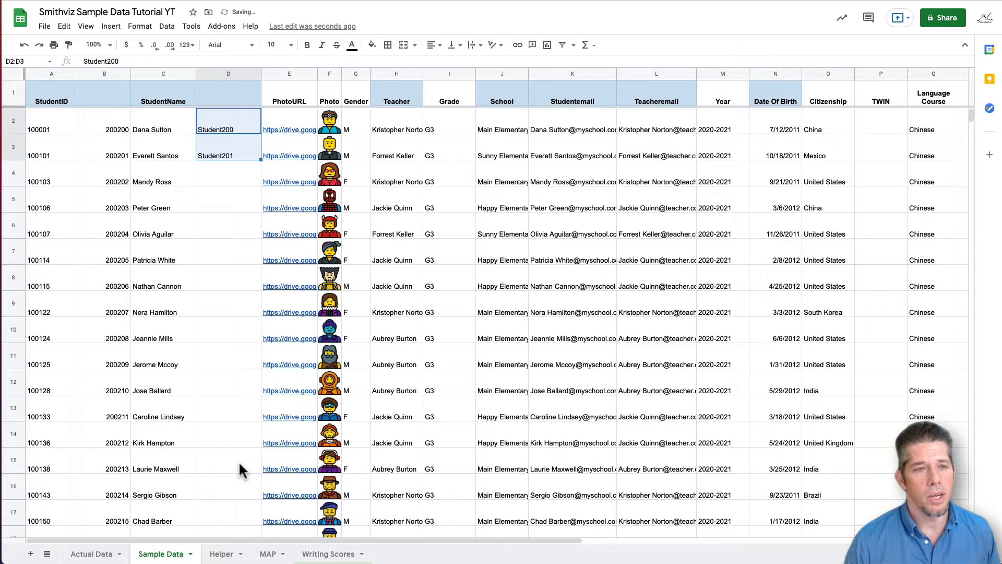
Undo the last fill into cell D3 and clear the contents of cell D2.
key("ctrl+z")
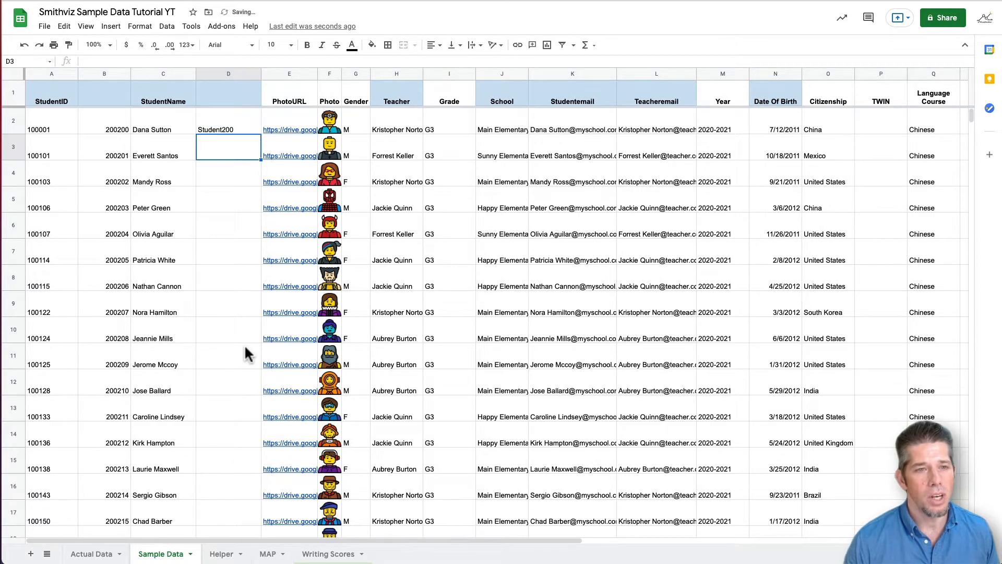
left_click(231, 121)
key("Delete")
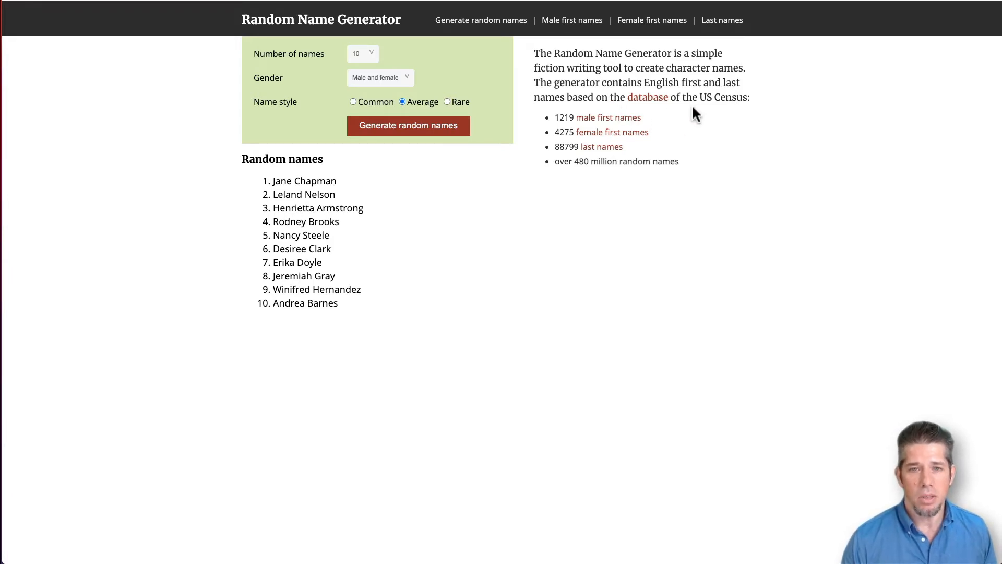
Switch to the Random Name Generator website and generate 100 male names with the Average name style.
left_click(373, 54)
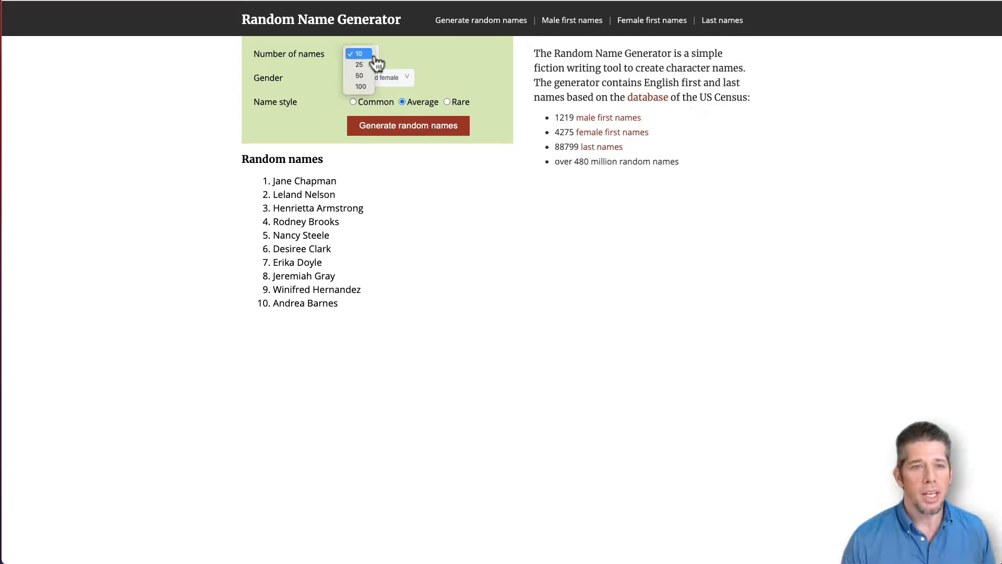
left_click(365, 87)
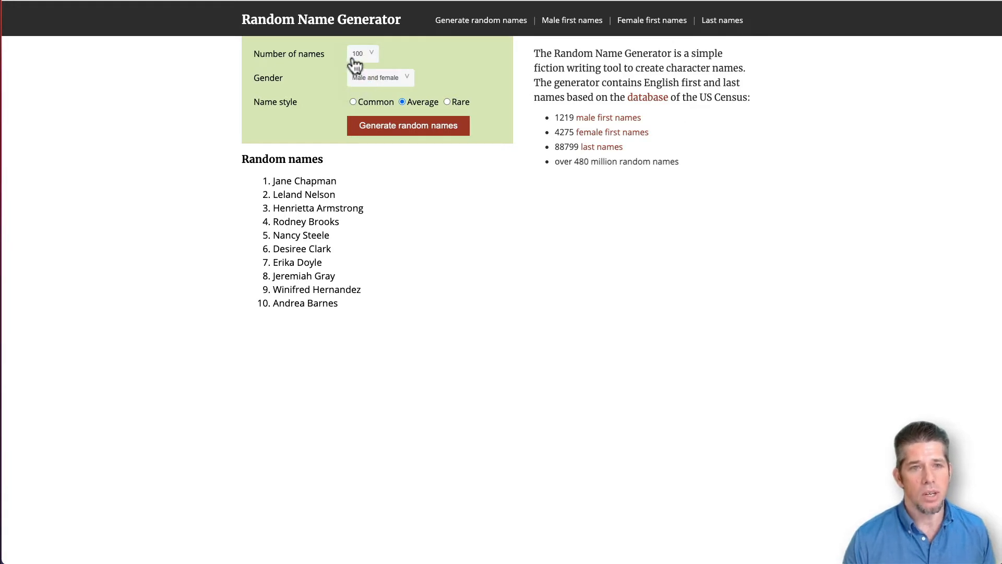
left_click(400, 83)
left_click(379, 90)
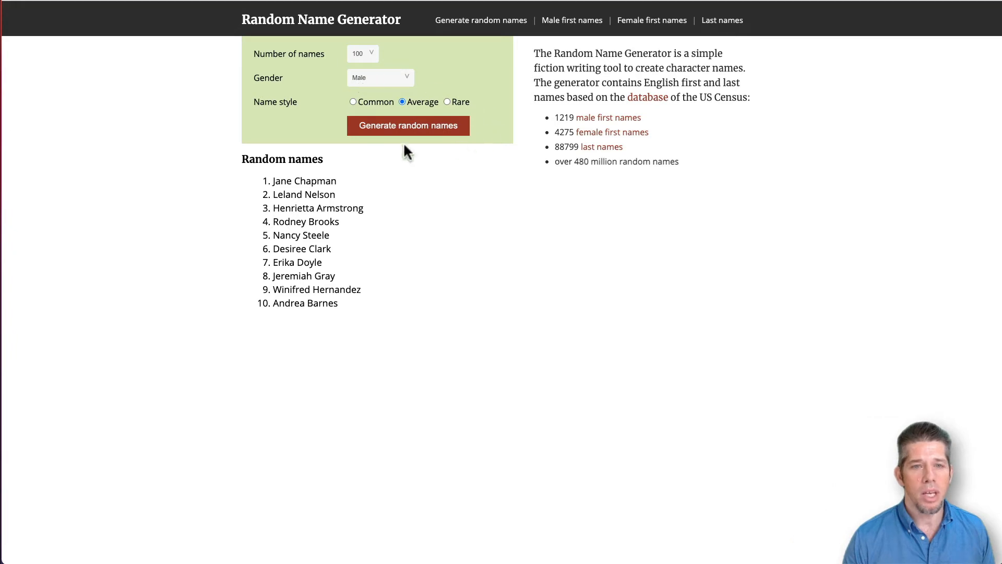
left_click(401, 125)
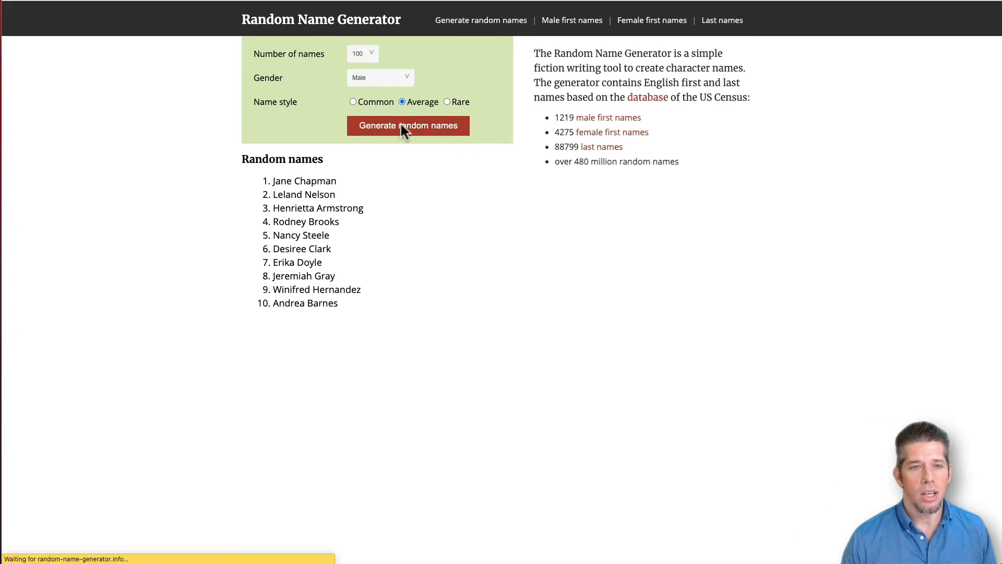
Copy the full list of 100 generated male names.
scroll(271, 386, "down", 18)
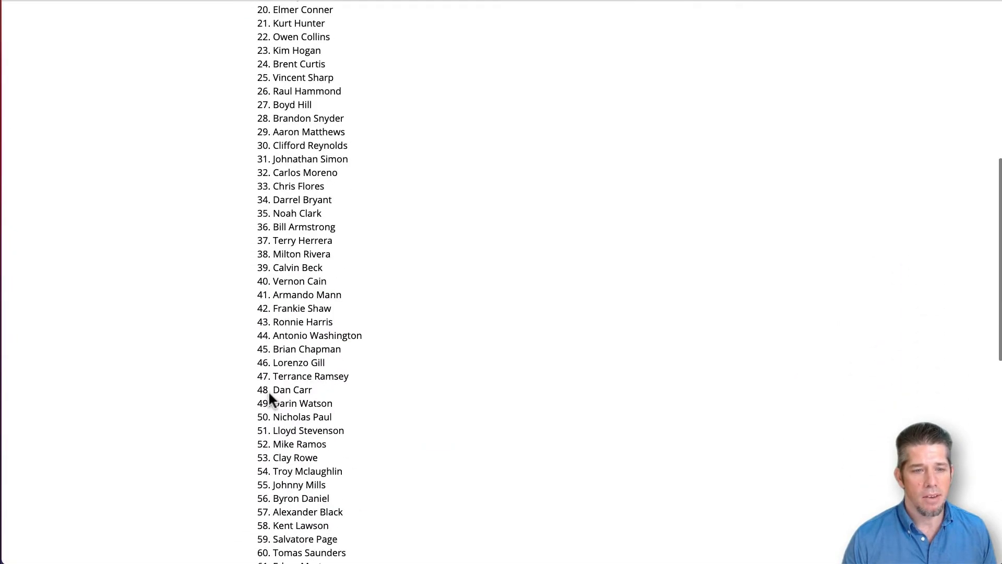
scroll(269, 395, "down", 2)
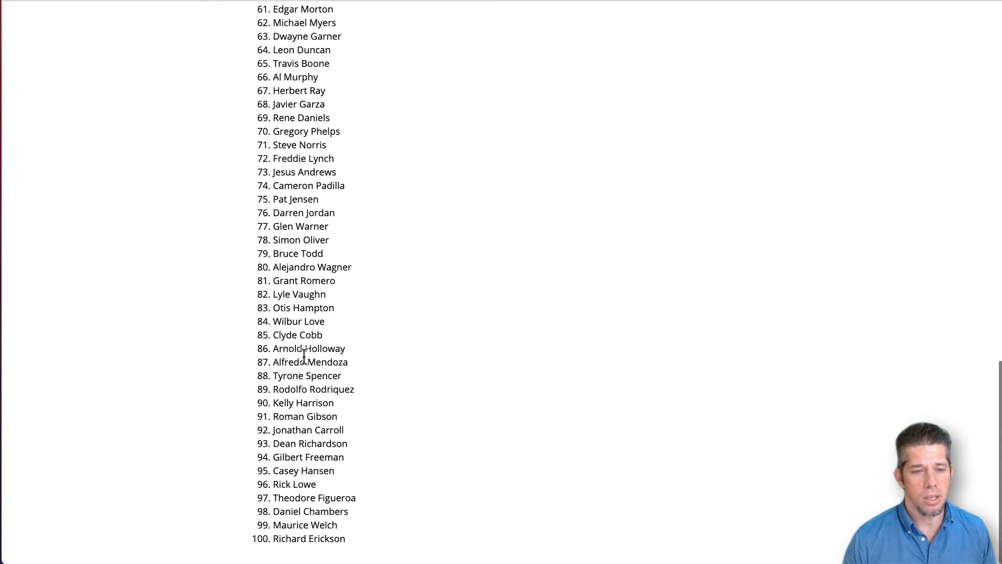
scroll(319, 256, "up", 18)
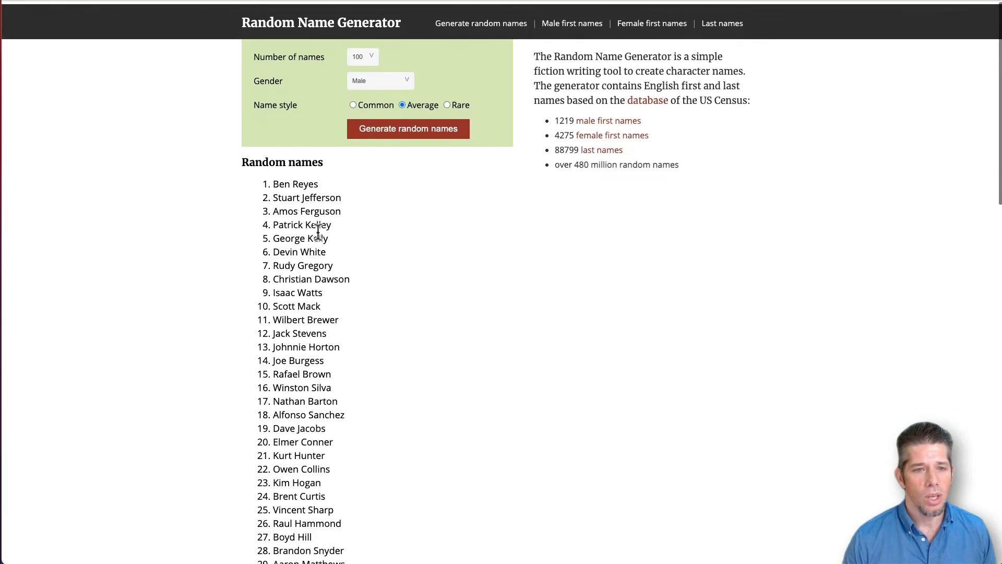
left_click_drag(274, 181, 348, 543)
scroll(320, 348, "down", 14)
scroll(314, 352, "down", 7)
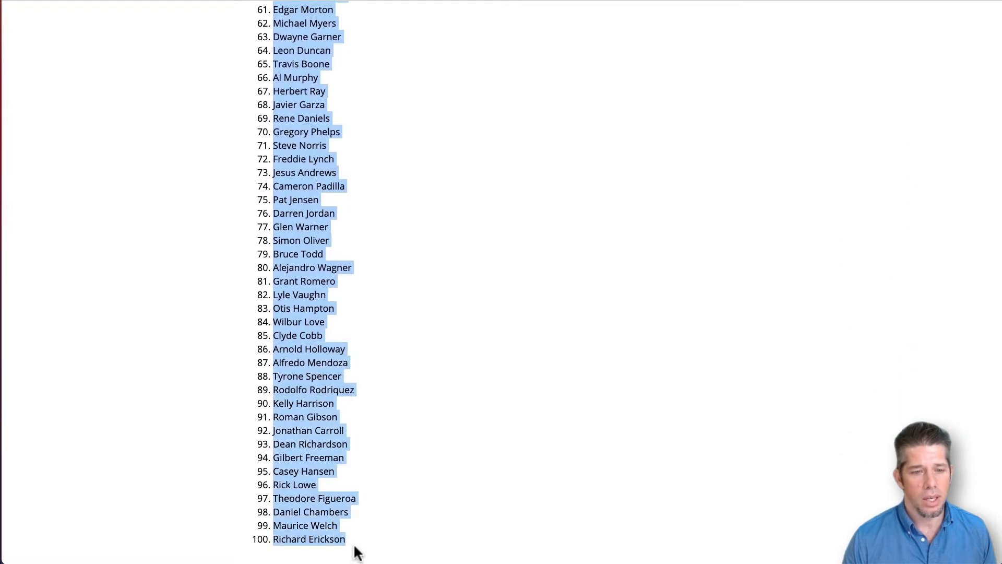
key("super+c")
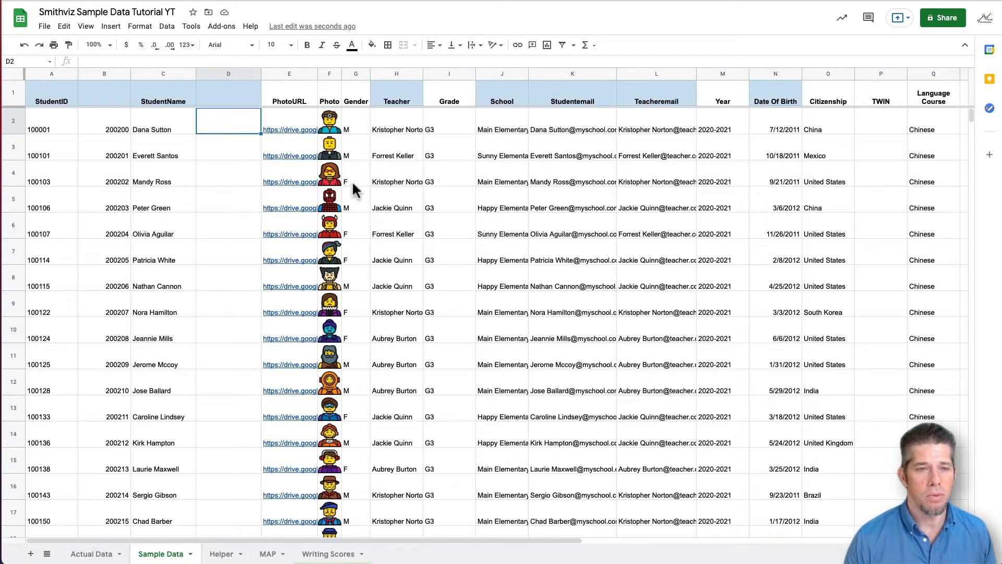
Switch to the Sample Data sheet in Google Sheets and filter the Gender column to show only M rows.
left_click(353, 74)
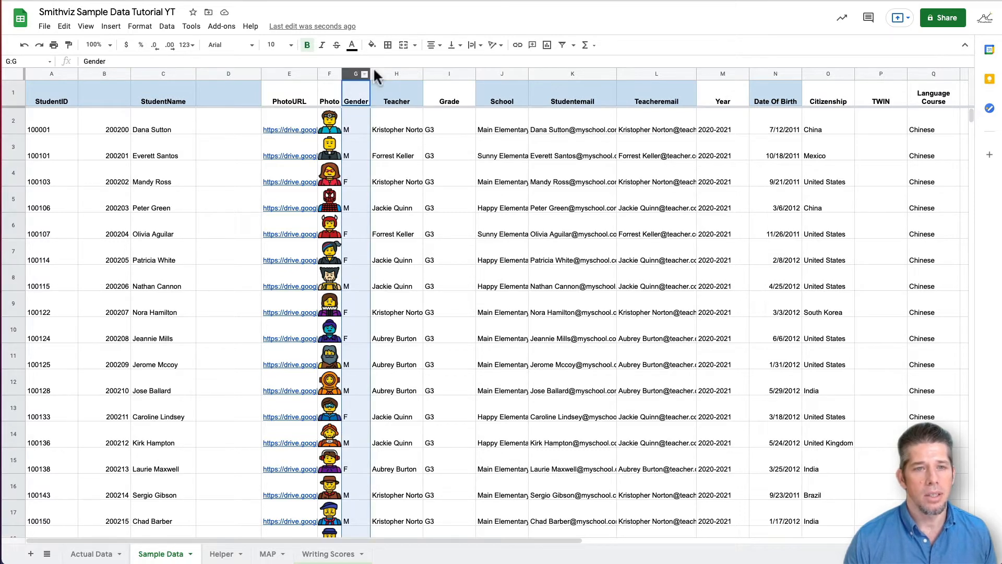
left_click(564, 46)
left_click(367, 100)
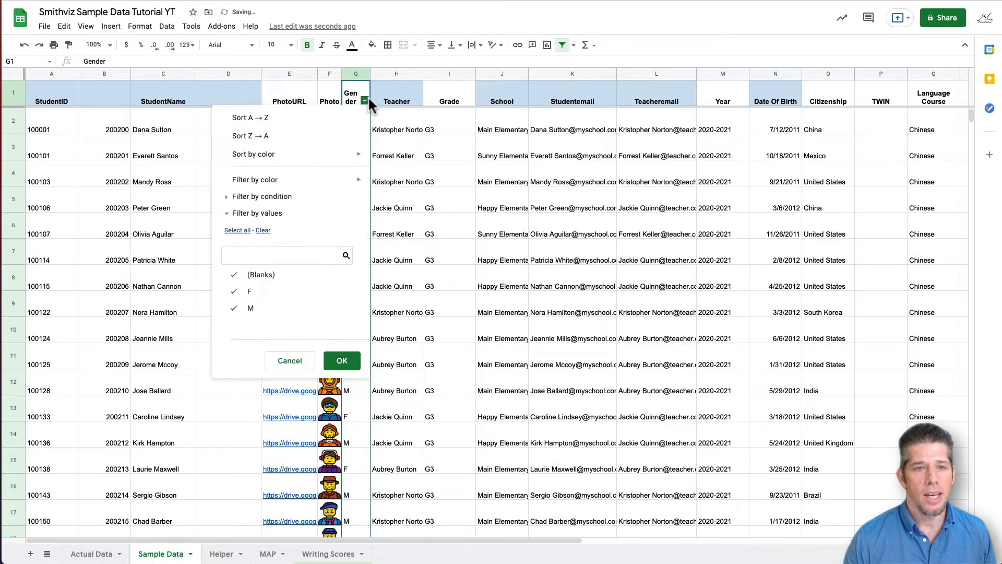
left_click(268, 275)
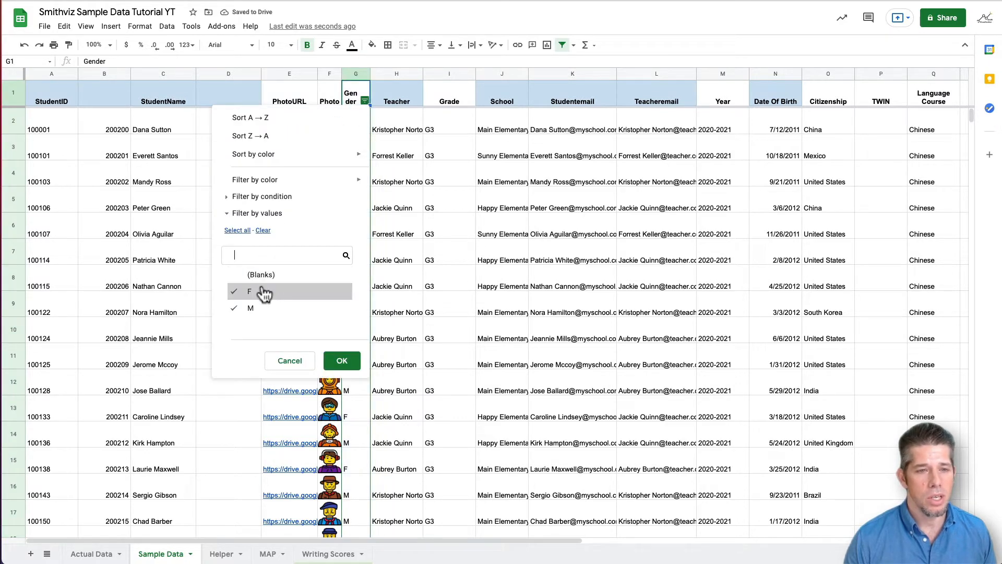
left_click(264, 290)
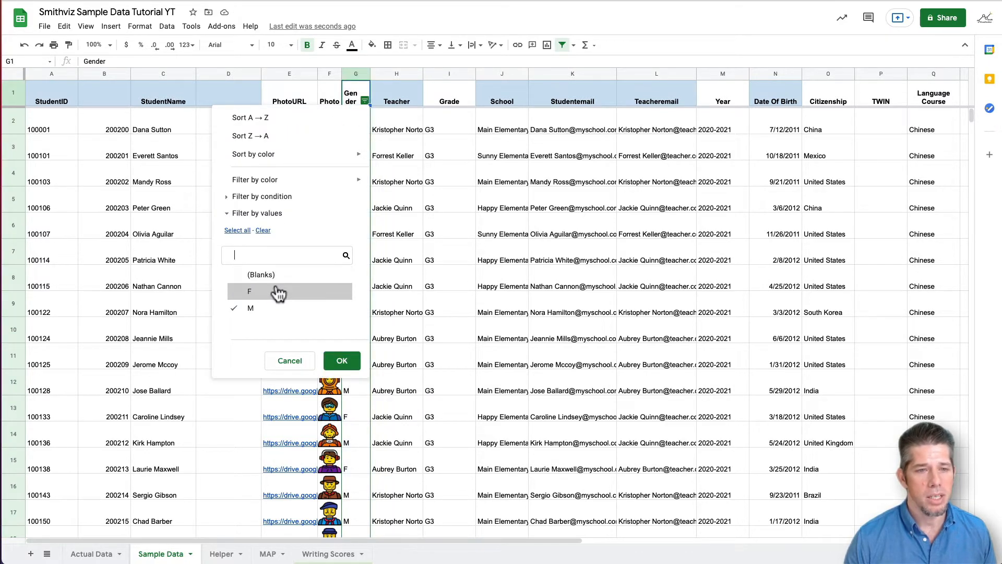
left_click(341, 361)
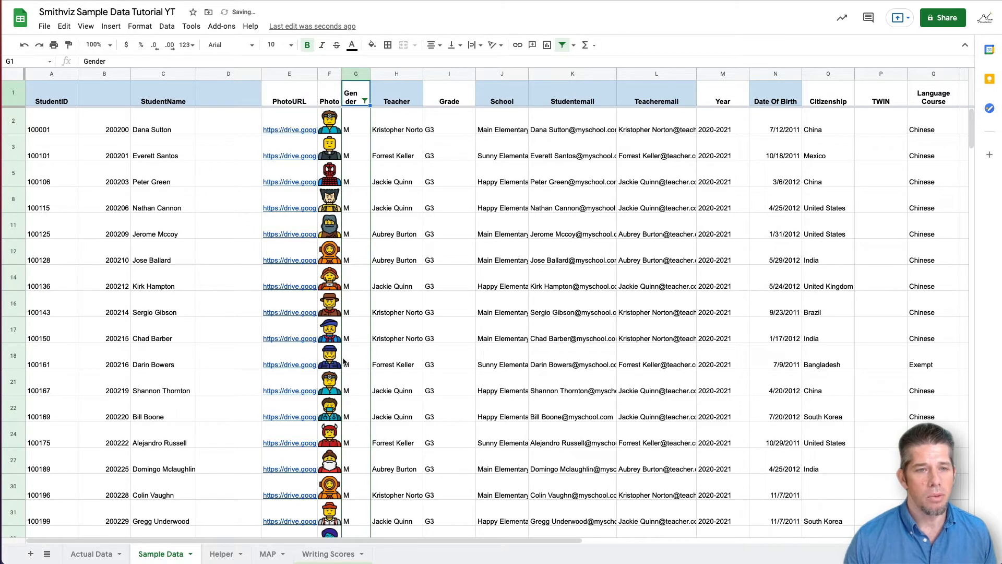
Paste the copied names into column D starting at D2 and check how far down they reach.
left_click(248, 126)
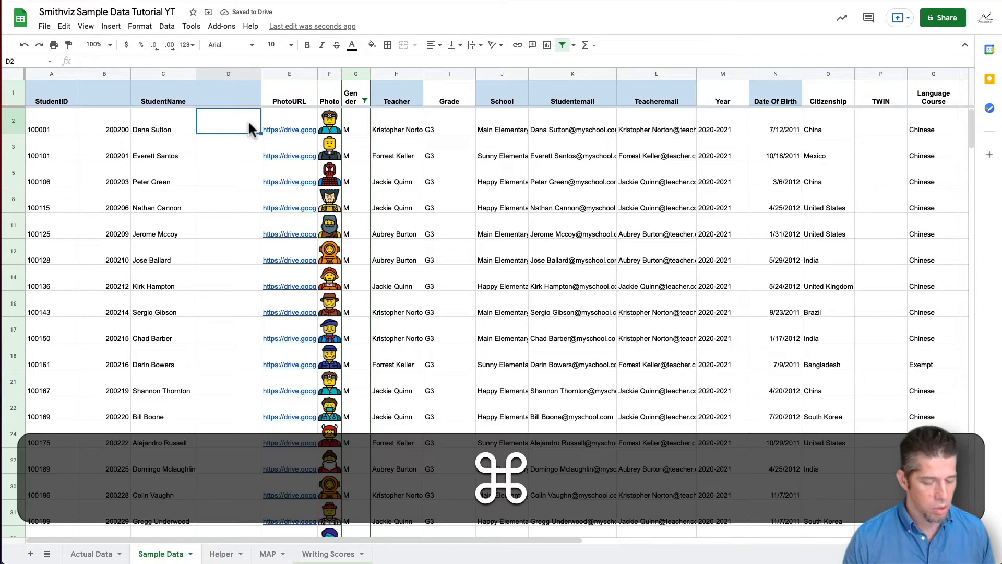
key("super+v")
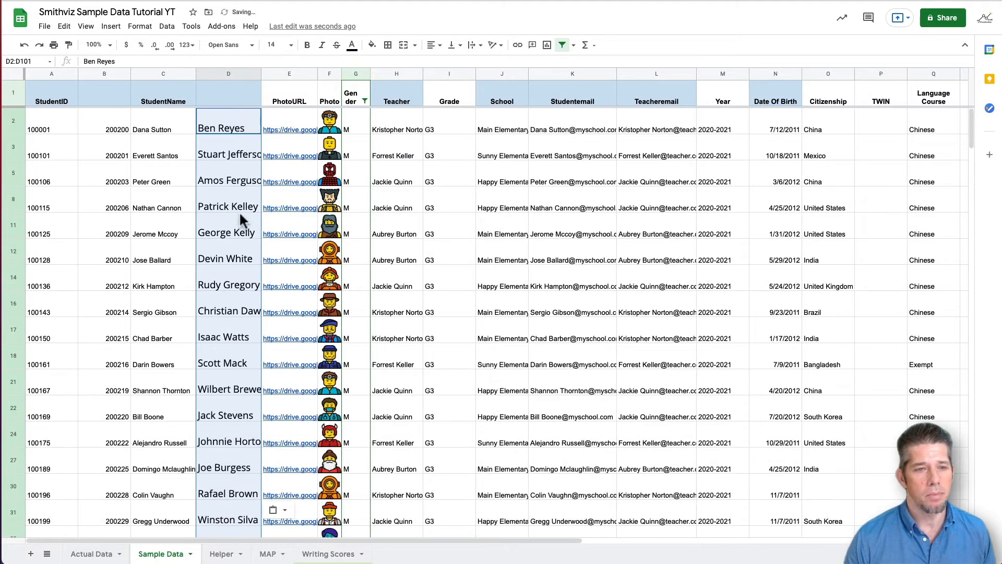
scroll(228, 337, "down", 10)
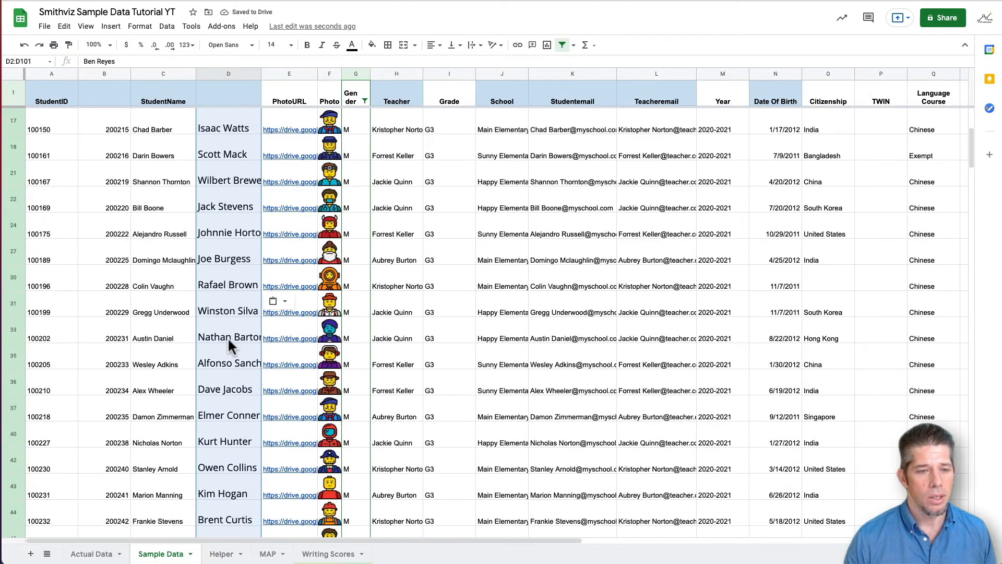
scroll(228, 336, "down", 15)
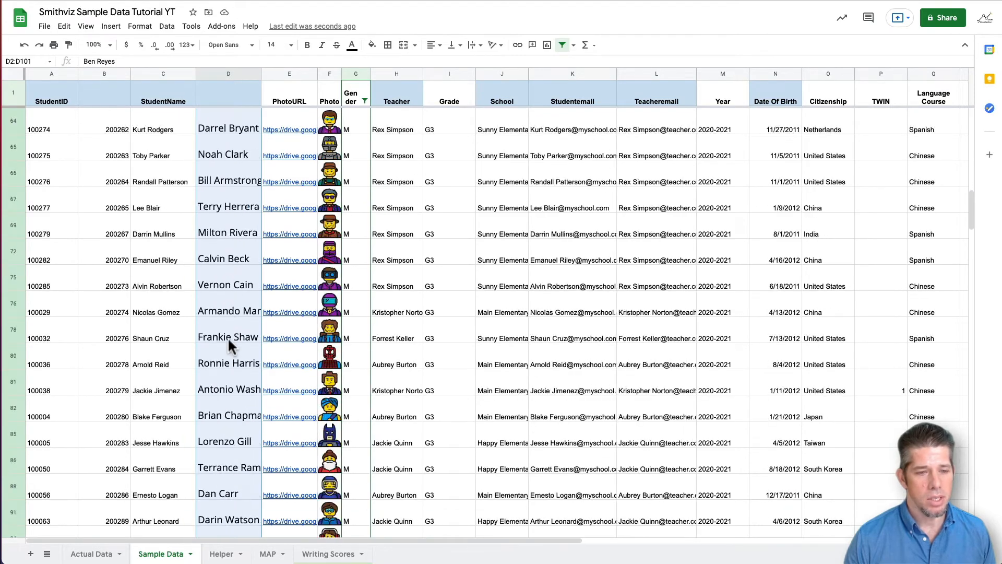
scroll(228, 337, "down", 13)
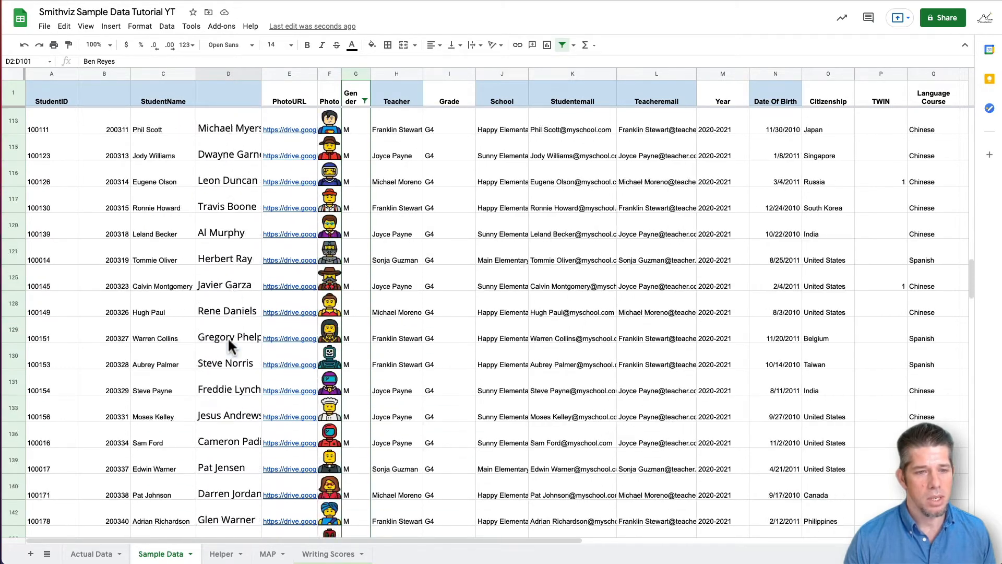
scroll(228, 337, "down", 14)
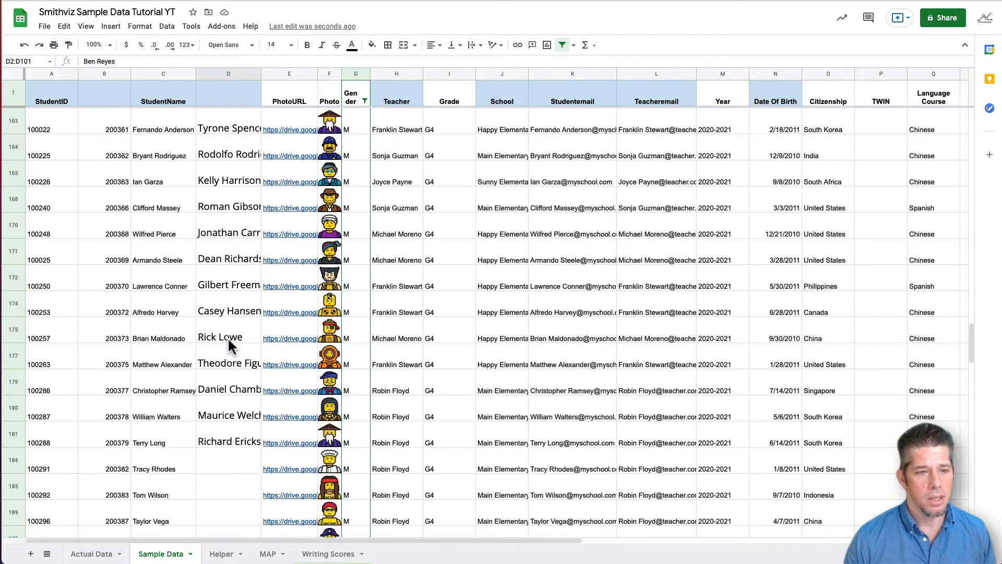
scroll(232, 347, "down", 1)
Select the first empty cell below the pasted names, D184, and generate a new batch of 100 male names in the Random Name Generator.
left_click(238, 260)
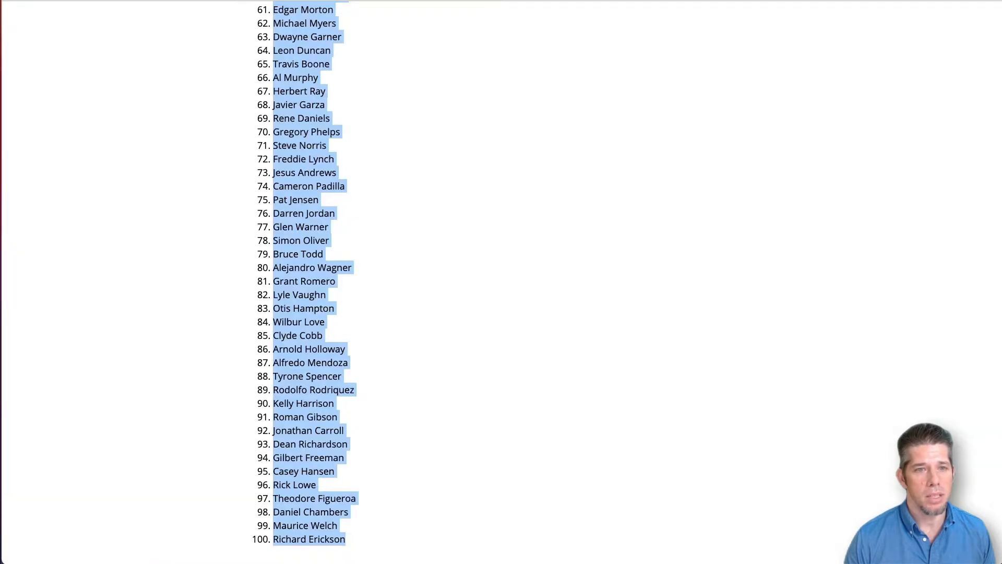
scroll(540, 276, "up", 20)
left_click(364, 264)
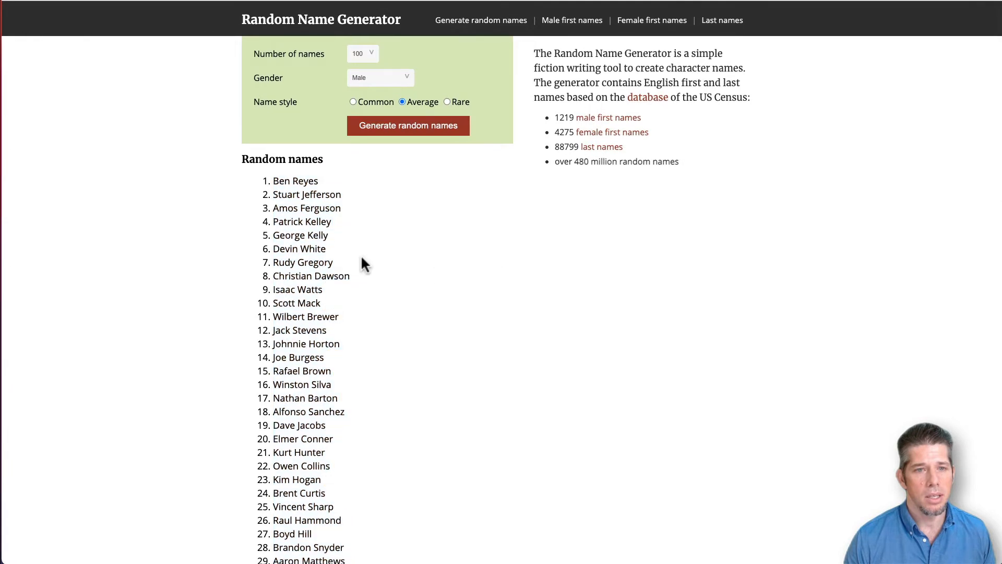
left_click(401, 131)
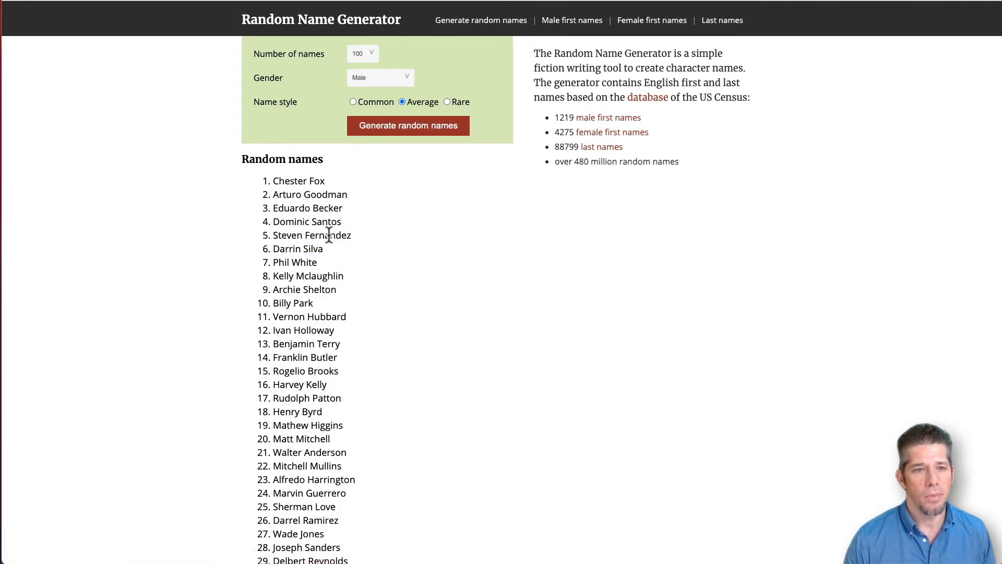
Copy the entire new list of male names and paste it into the Google Sheets column D from cell D184.
left_click_drag(275, 177, 366, 534)
scroll(275, 315, "down", 19)
key("super+c")
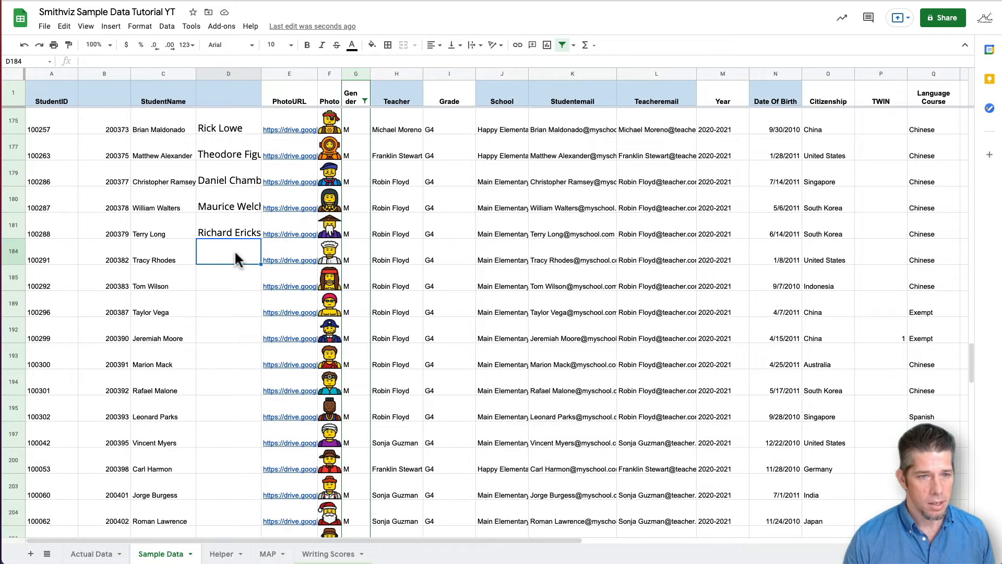
key("super+v")
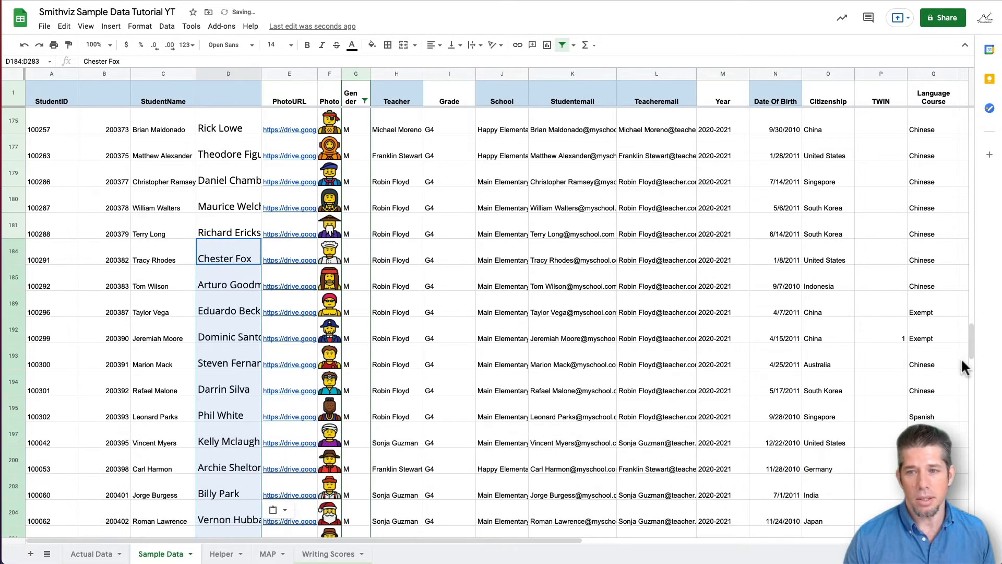
Delete the surplus names in column D below the last student row, from D13025 to D13058.
left_click_drag(968, 342, 965, 492)
left_click(495, 264)
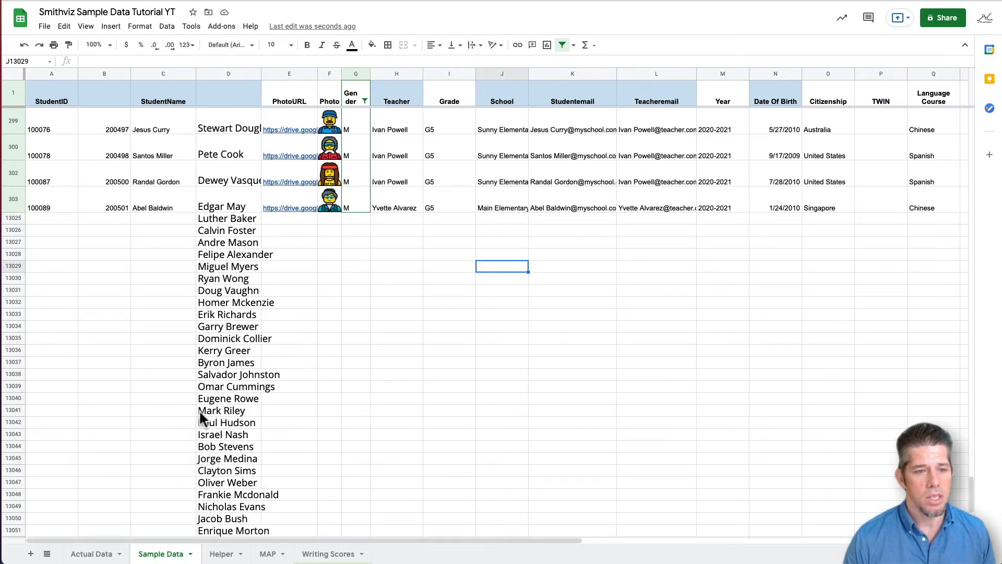
left_click_drag(246, 218, 245, 514)
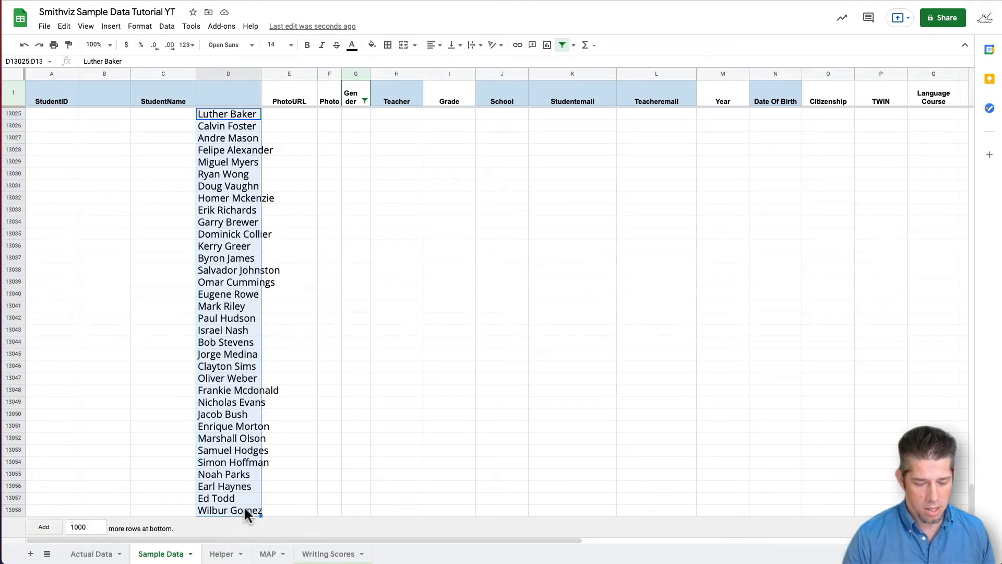
key("Delete")
Change the Gender column filter to show only F rows.
scroll(321, 221, "up", 20)
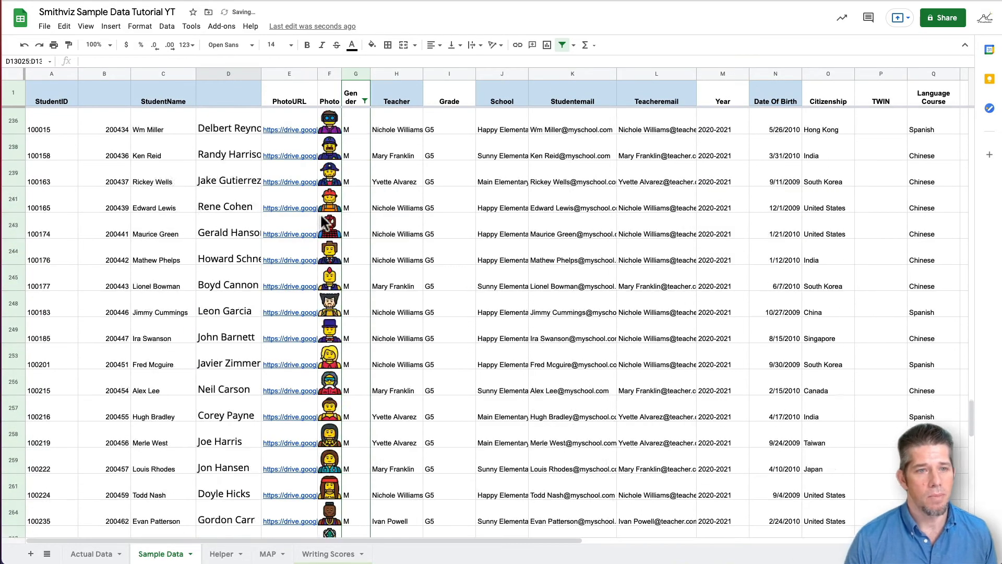
scroll(322, 222, "up", 10)
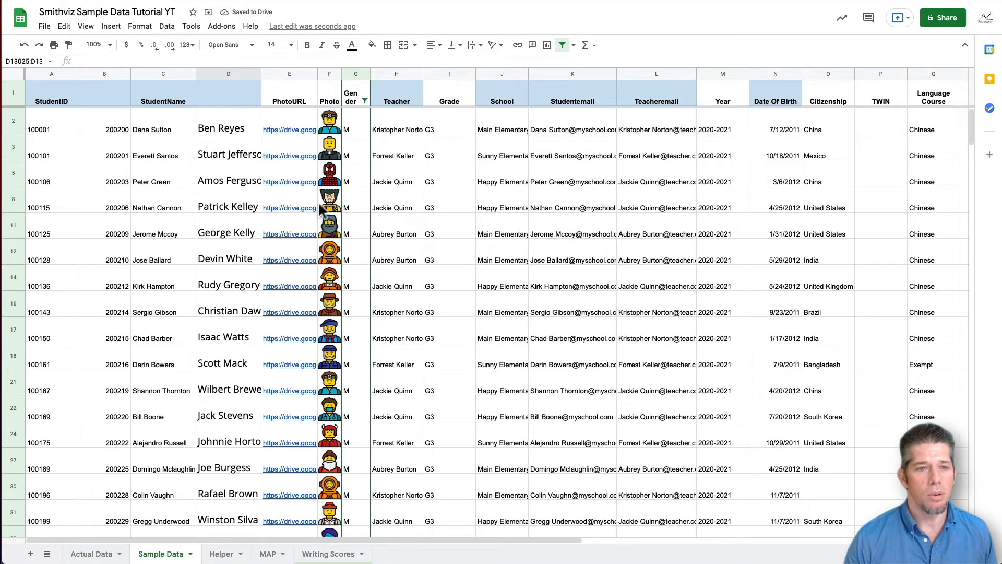
left_click(364, 100)
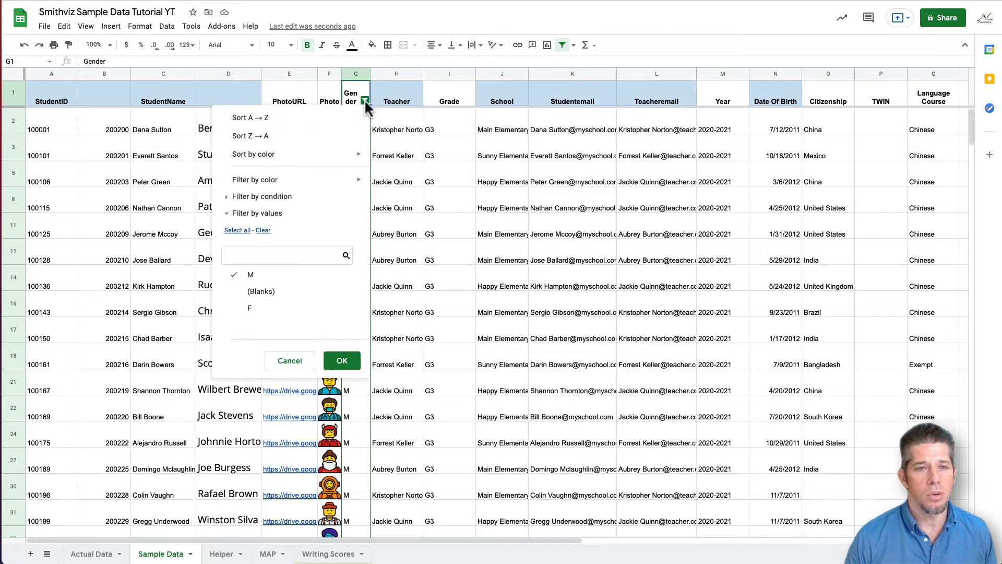
left_click(253, 277)
left_click(290, 294)
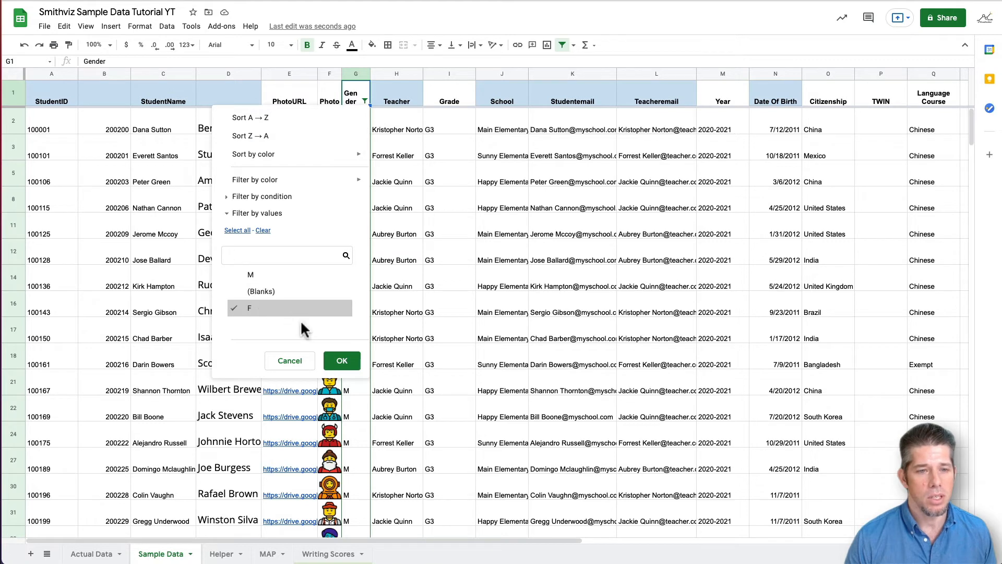
left_click(342, 361)
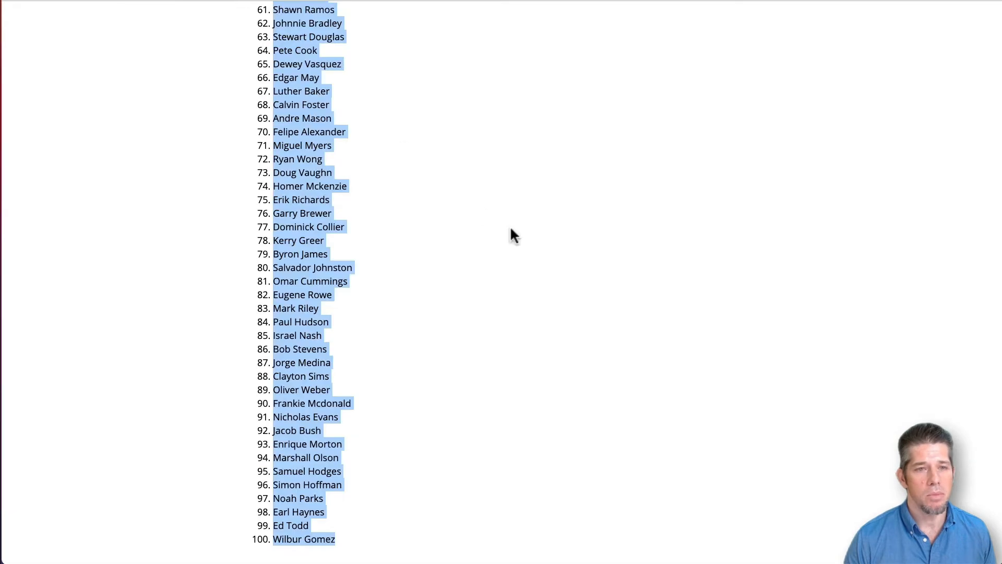
Switch to the Random Name Generator, set the gender to Female, and generate a batch of 100 names.
scroll(511, 230, "up", 20)
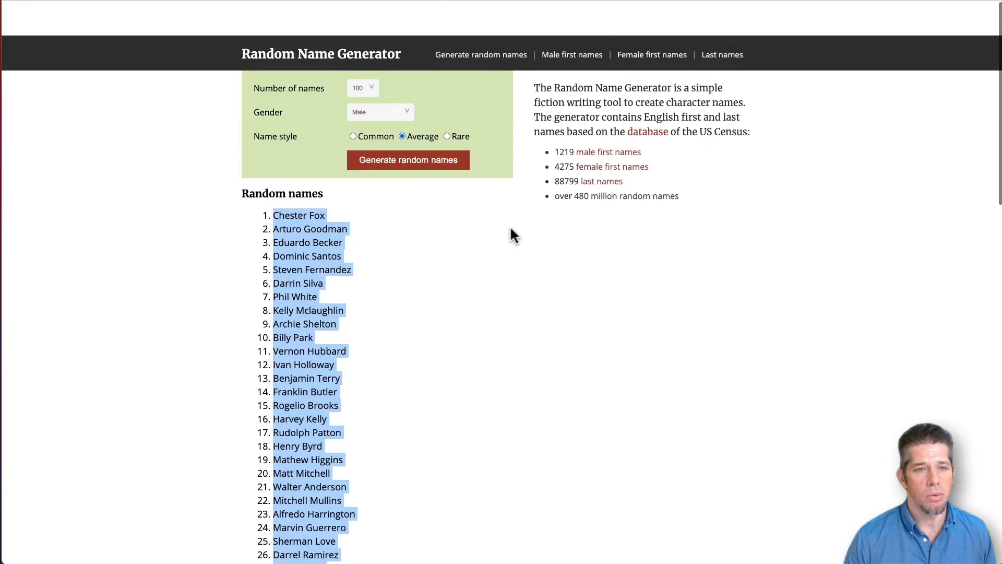
left_click(385, 85)
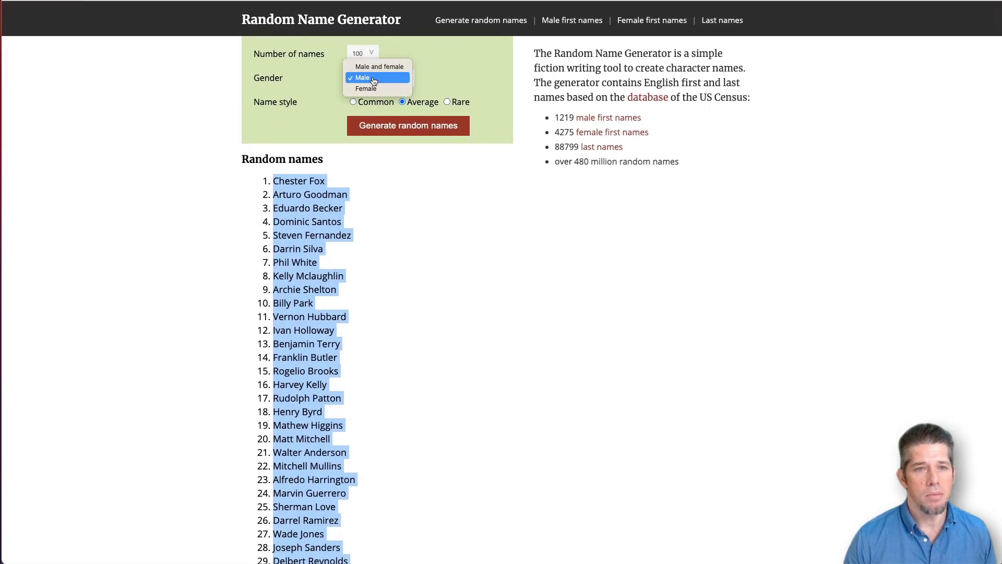
left_click(375, 88)
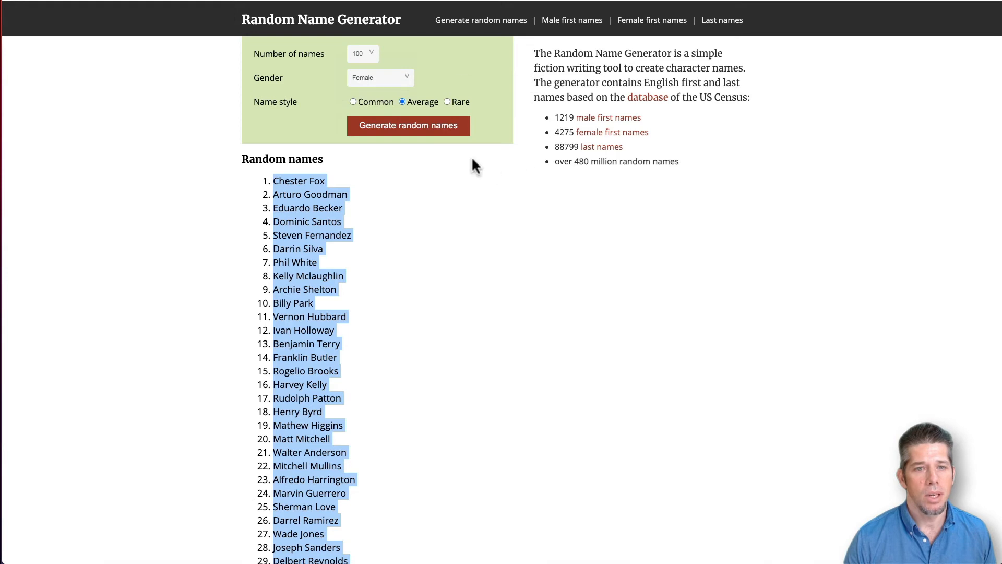
left_click(402, 125)
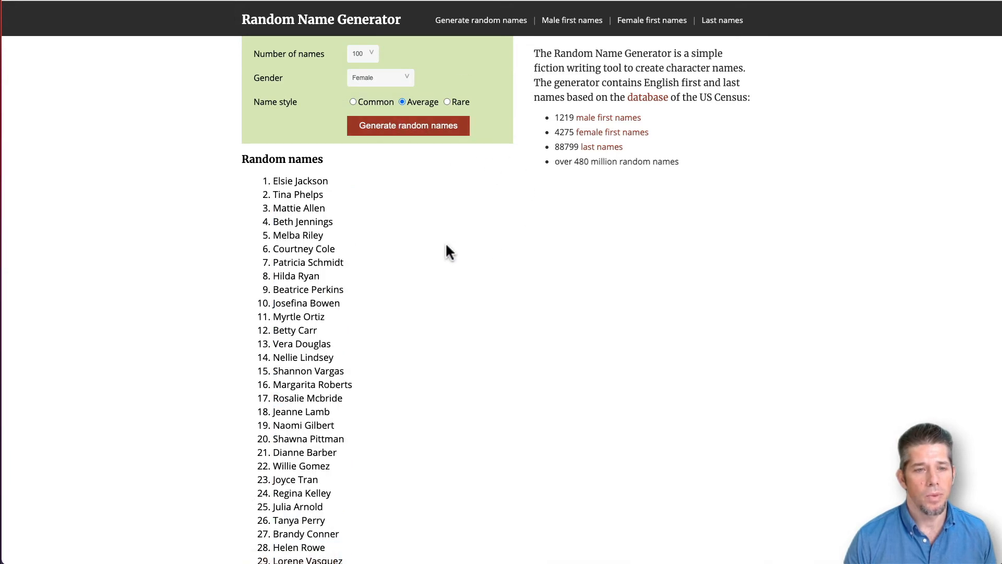
Copy the entire list of generated female names and paste it into the Google Sheets column D from cell D4.
left_click_drag(275, 181, 335, 553)
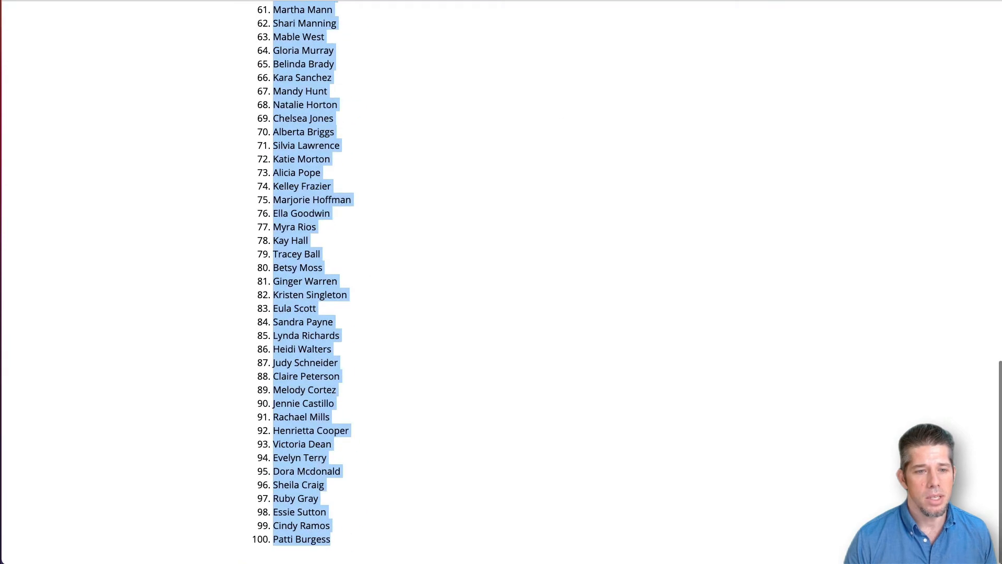
key("super+c")
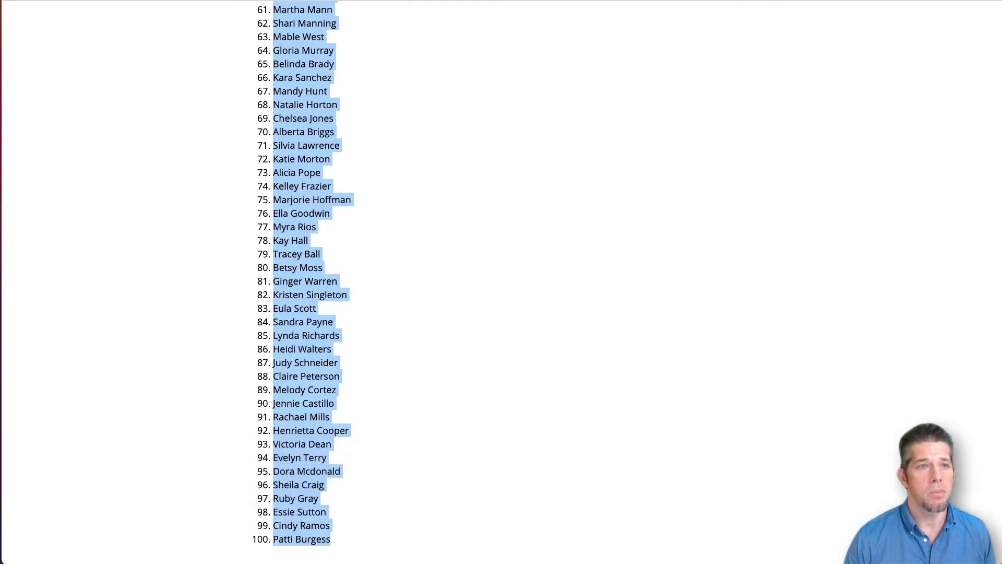
key("ctrl+Tab")
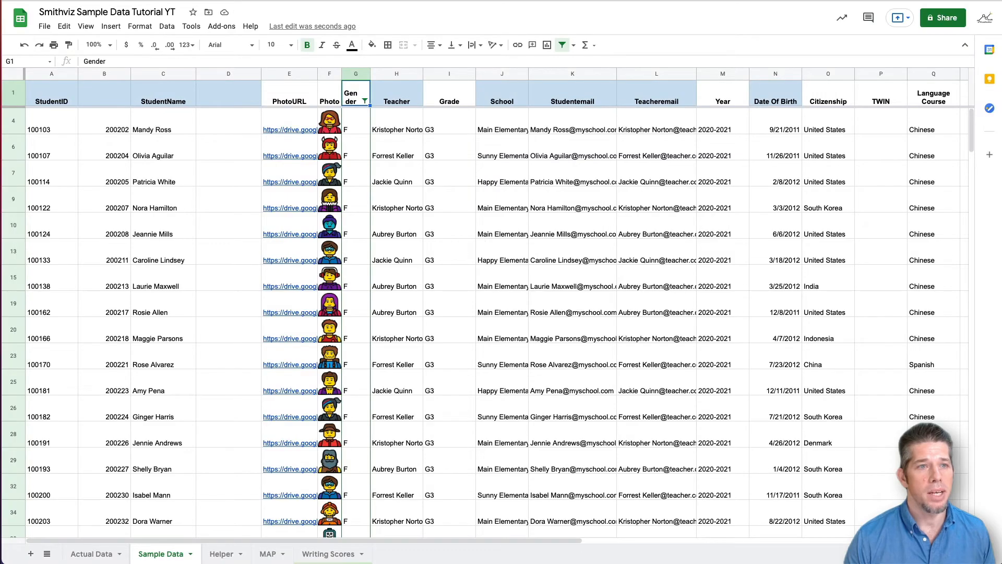
left_click(226, 127)
key("super+v")
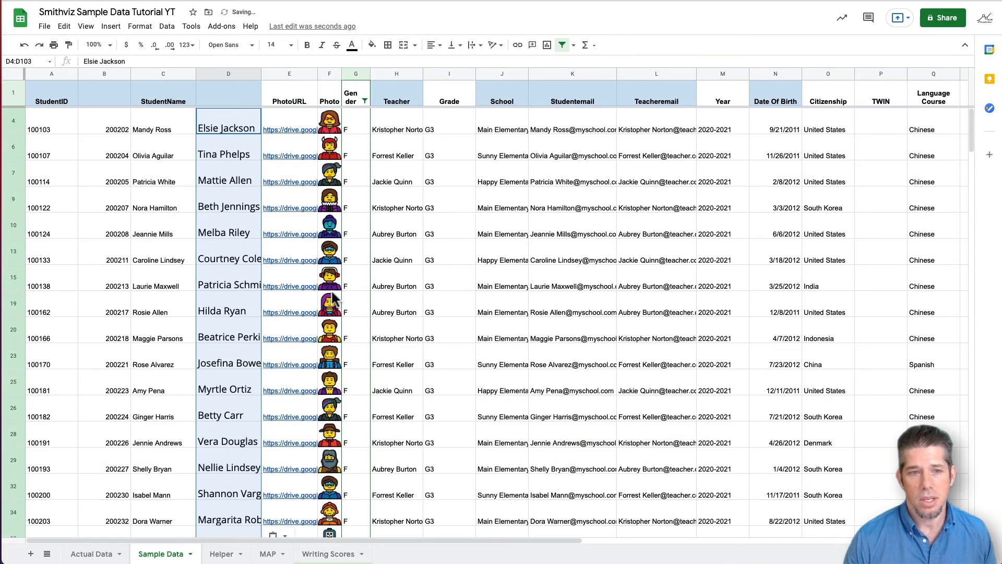
Select the first empty cell below the pasted female names, D221, and generate a new batch of 100 female names in the Random Name Generator.
scroll(362, 334, "down", 20)
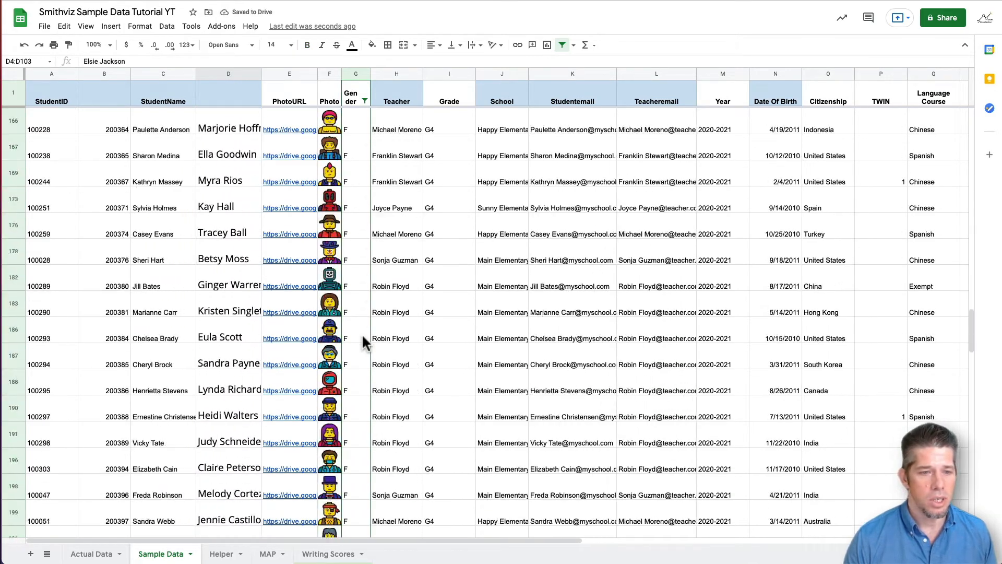
scroll(362, 334, "down", 10)
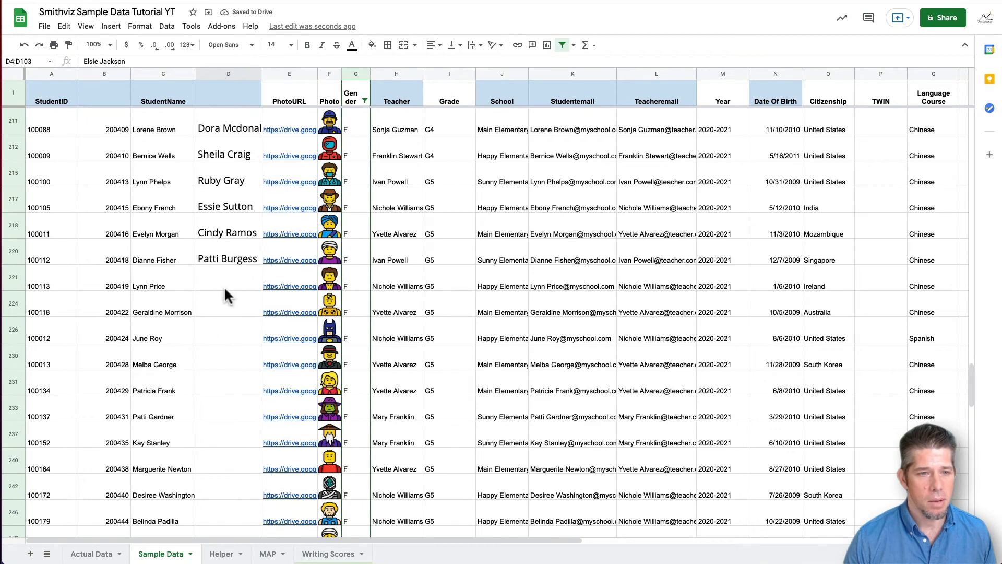
left_click(224, 287)
left_click(224, 1)
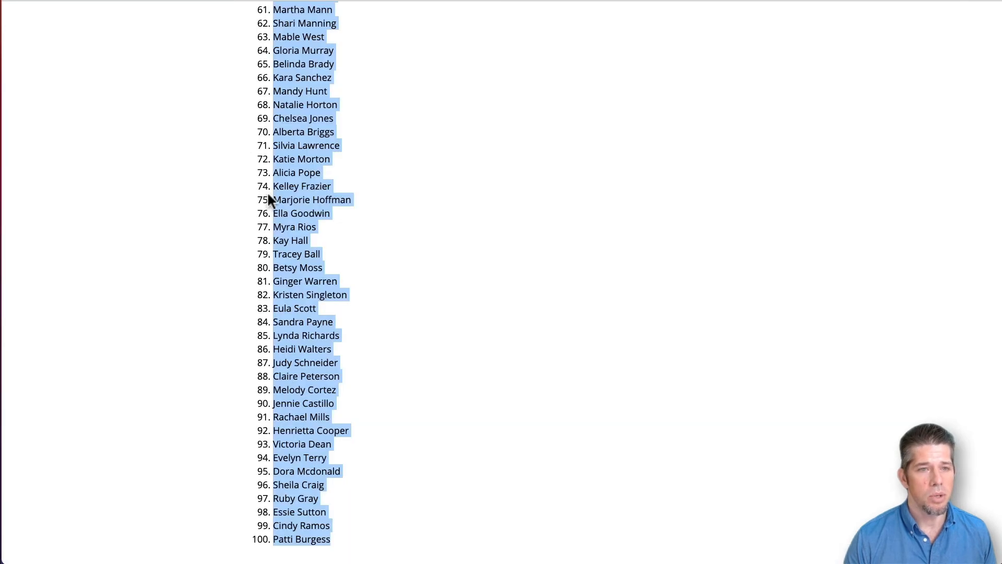
scroll(496, 195, "up", 18)
left_click(422, 131)
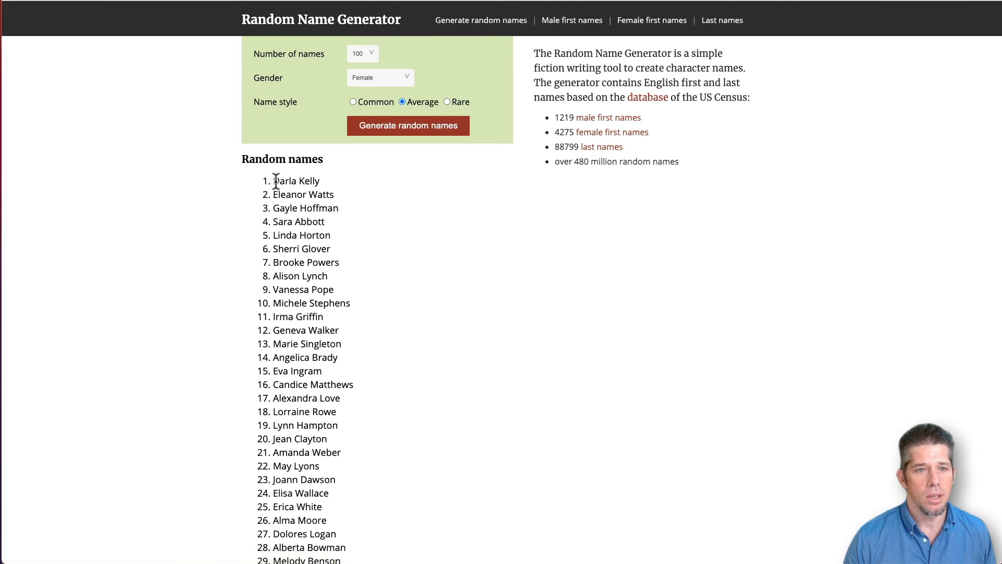
Copy the entire new list of female names and paste it into the Google Sheets column D from cell D221.
left_click_drag(276, 181, 340, 528)
key("super+c")
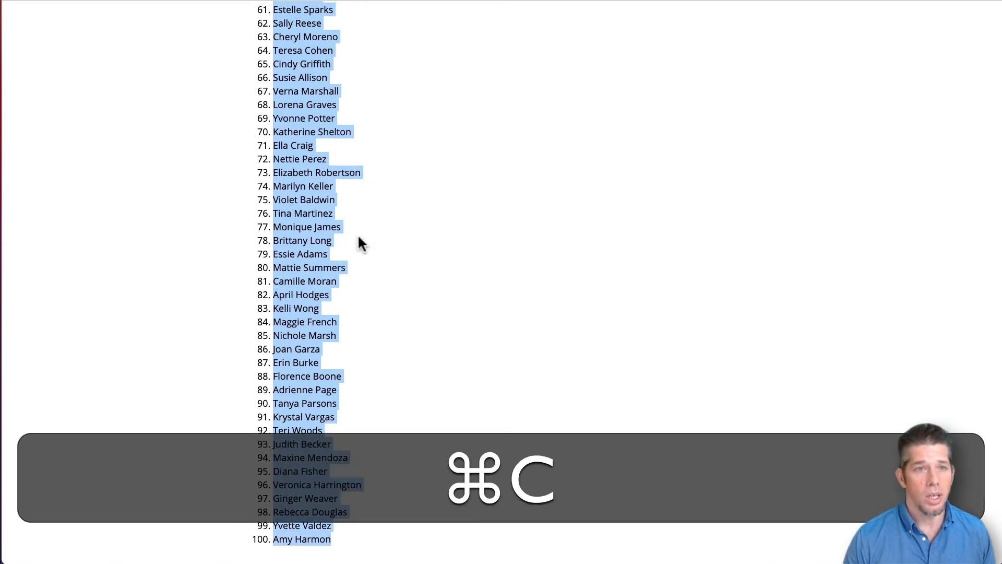
left_click(256, 1)
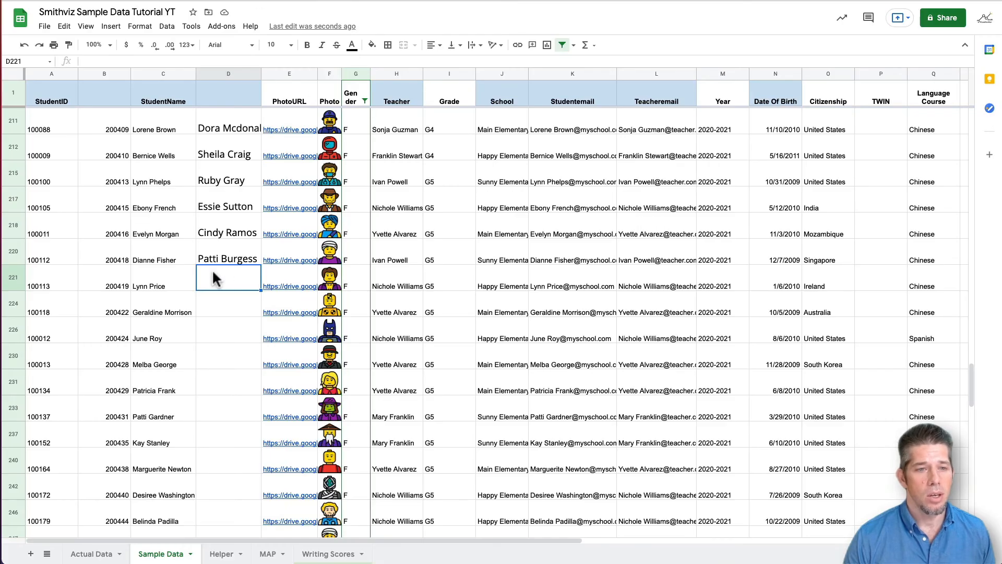
key("super+v")
Delete the surplus female names in column D below the last student row, from D13025 to D13087.
scroll(217, 350, "down", 8)
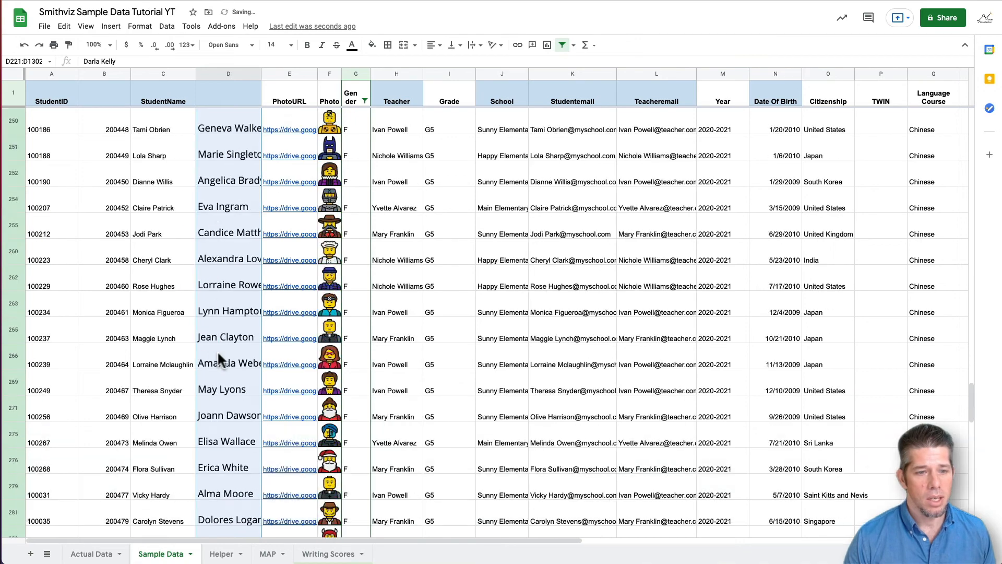
scroll(218, 350, "down", 15)
scroll(217, 350, "up", 2)
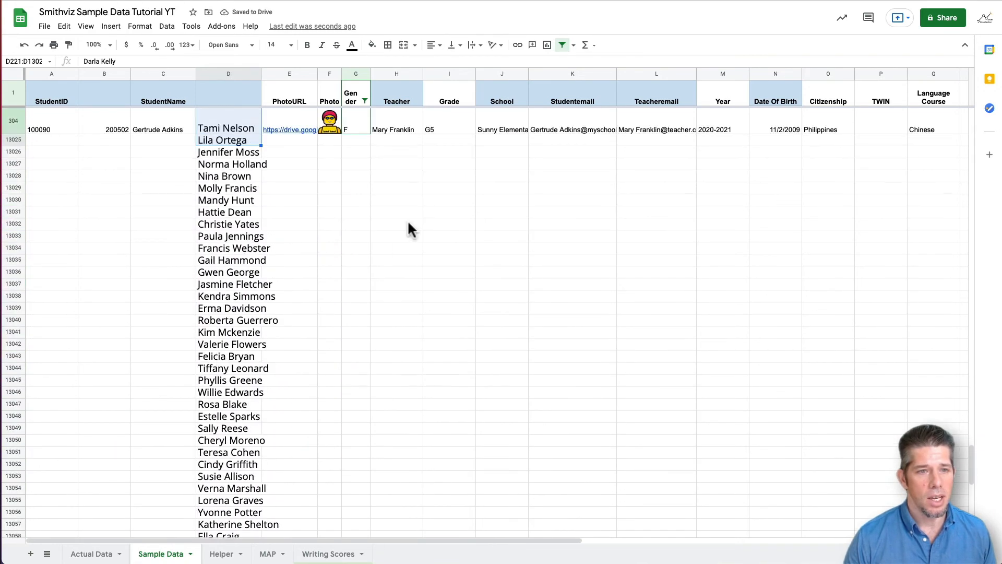
left_click(408, 224)
left_click(237, 140)
key("super+shift+Down")
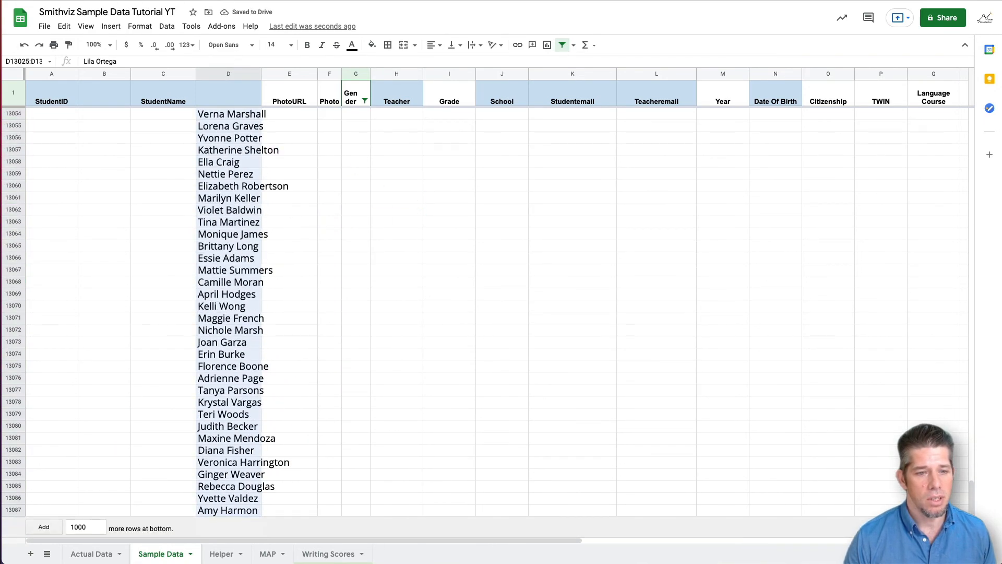
key("Delete")
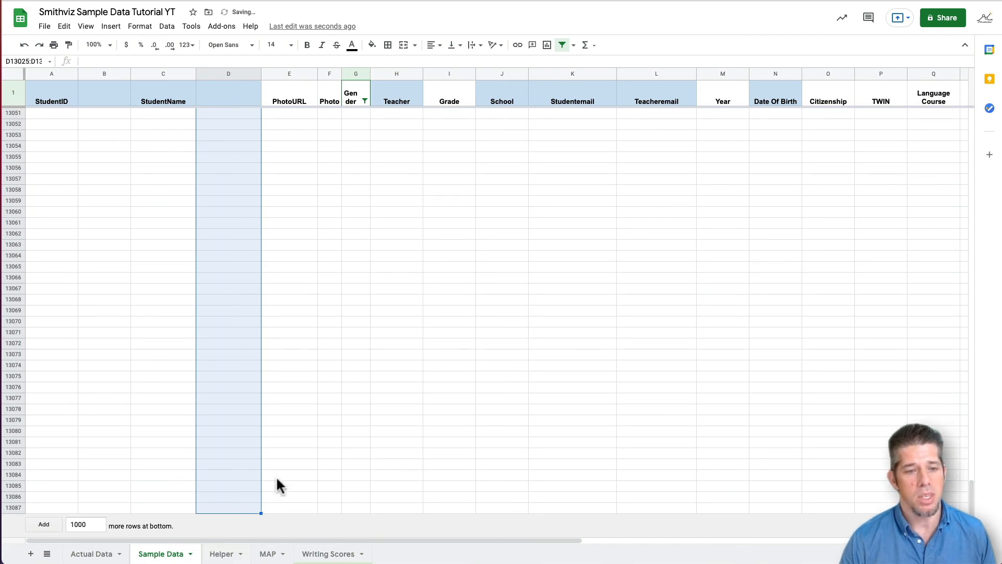
Format the whole of column D with the Arial font at size 10.
left_click_drag(963, 368, 975, 66)
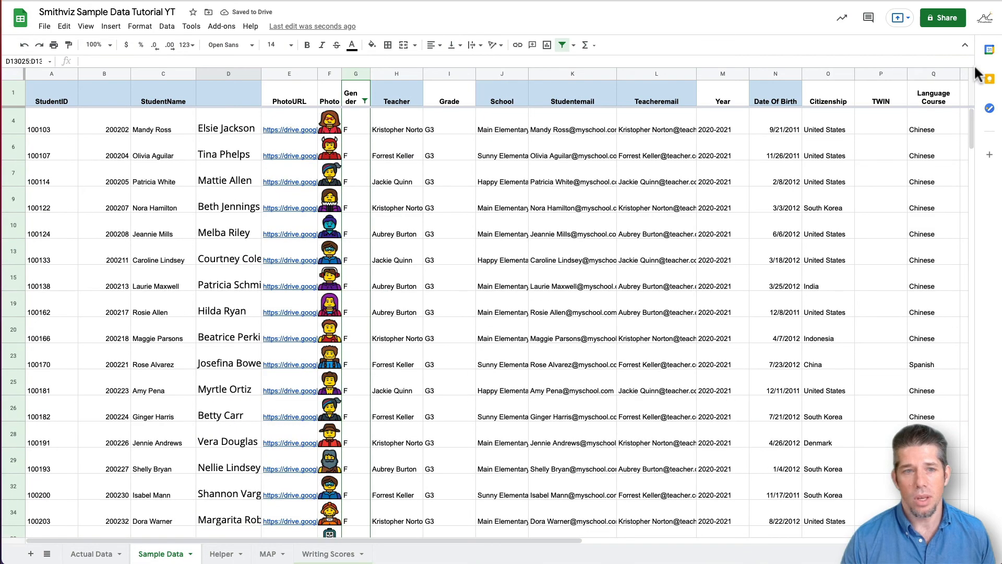
left_click(220, 77)
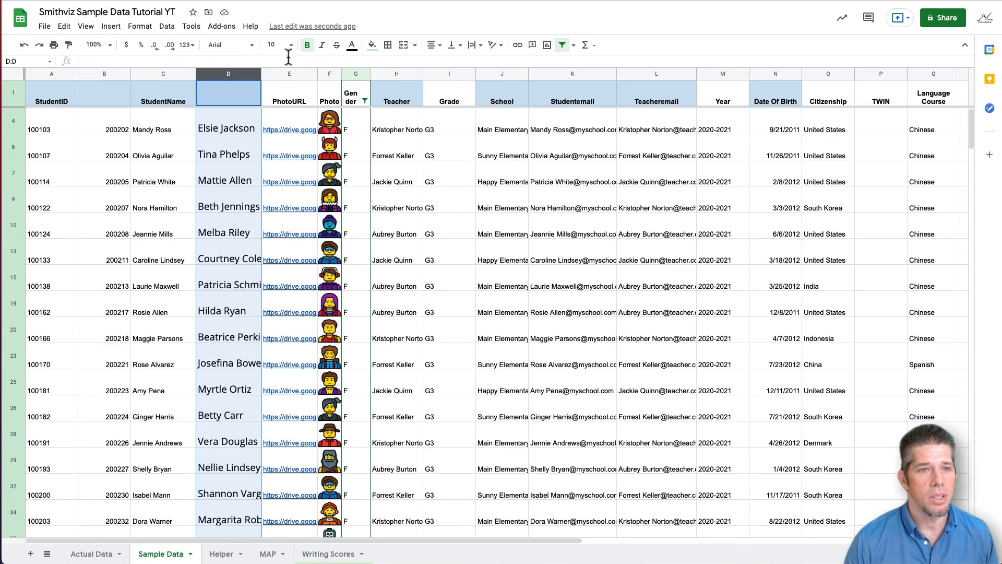
left_click(254, 52)
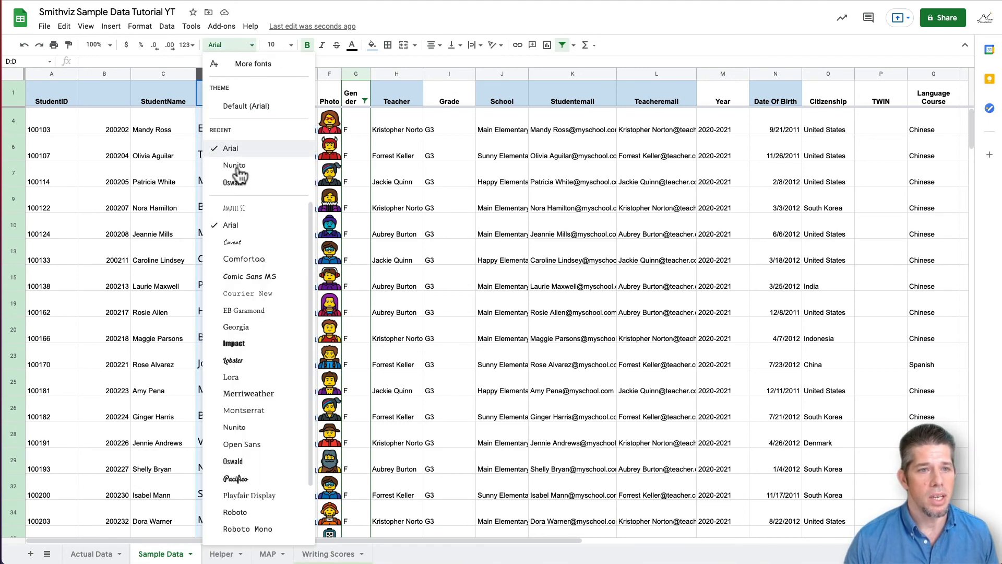
left_click(238, 151)
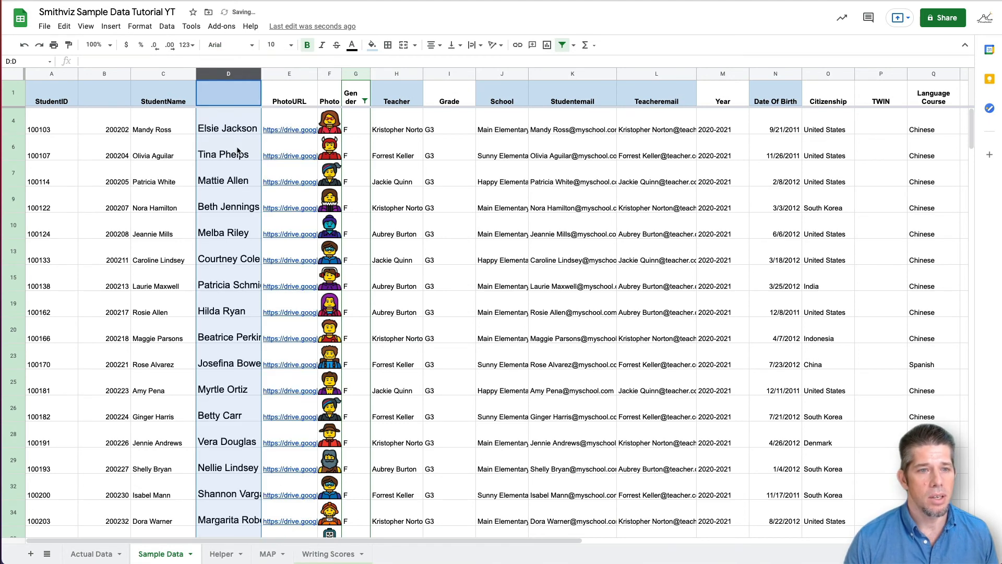
left_click(291, 45)
left_click(275, 135)
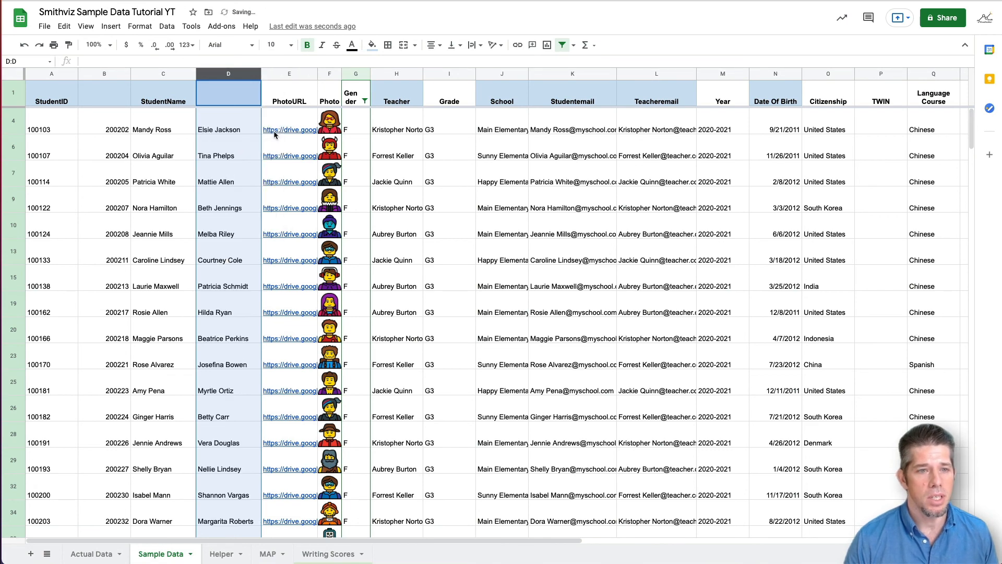